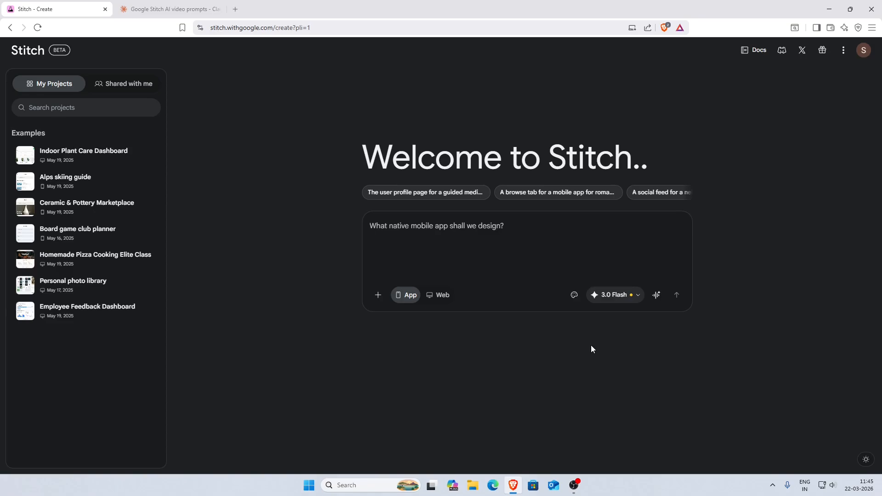
Generate a 'SpeedEats' food delivery app home screen with search bar, Pizza, Burger and Sushi filters, restaurant cards with ratings and delivery time, bottom nav, warm red-white colors.
left_click(515, 246)
type("A sleek food delivery app called 'SpeedEats'. Home screen with a search bar, category filters (Pizza, Burger, Sushi), restaurant cards with ratings and delivery time, and a bottom nav bar. Warm red and white color scheme.")
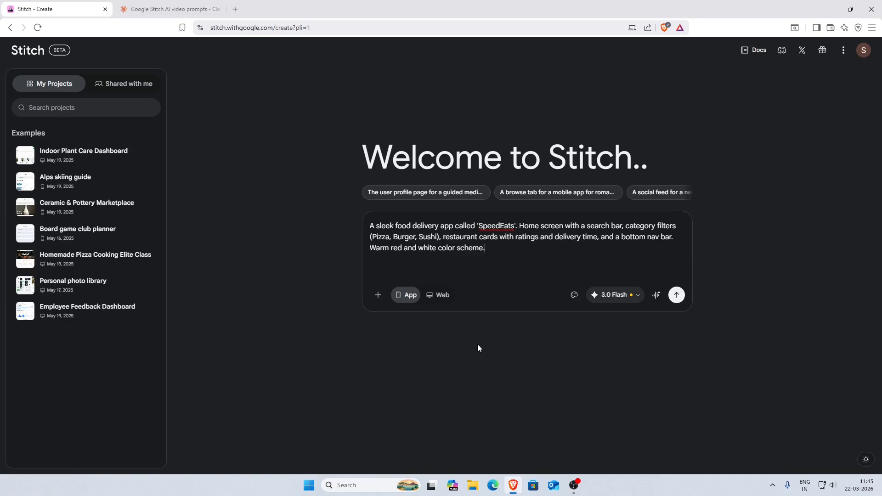
left_click(677, 296)
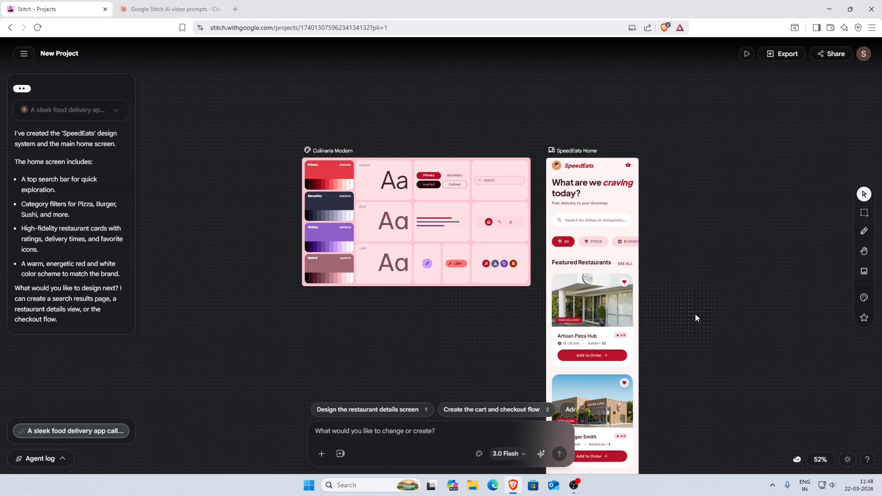
Move the SpeedEats Home screen slightly up on the canvas and review its export format options.
left_click_drag(620, 309, 628, 251)
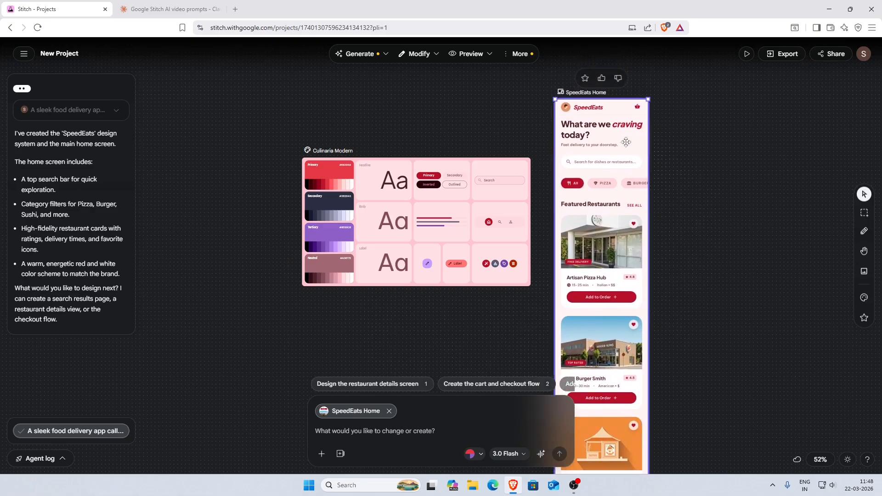
left_click(776, 53)
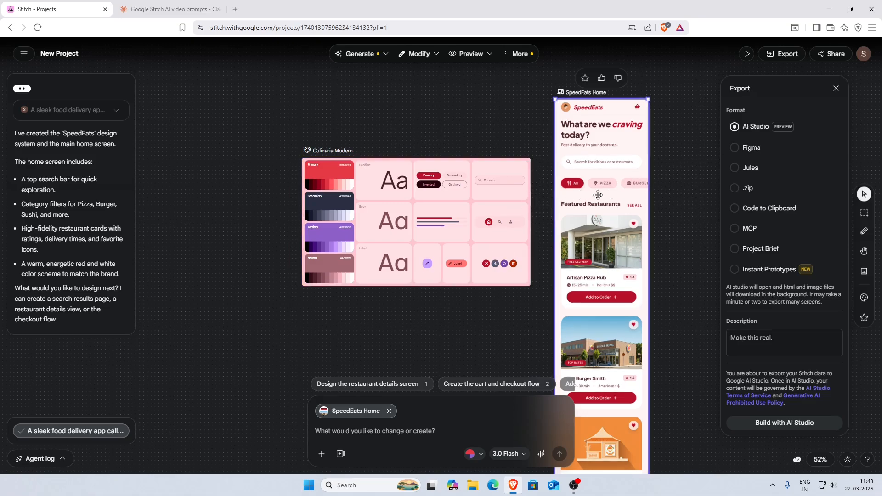
left_click(836, 88)
left_click(818, 102)
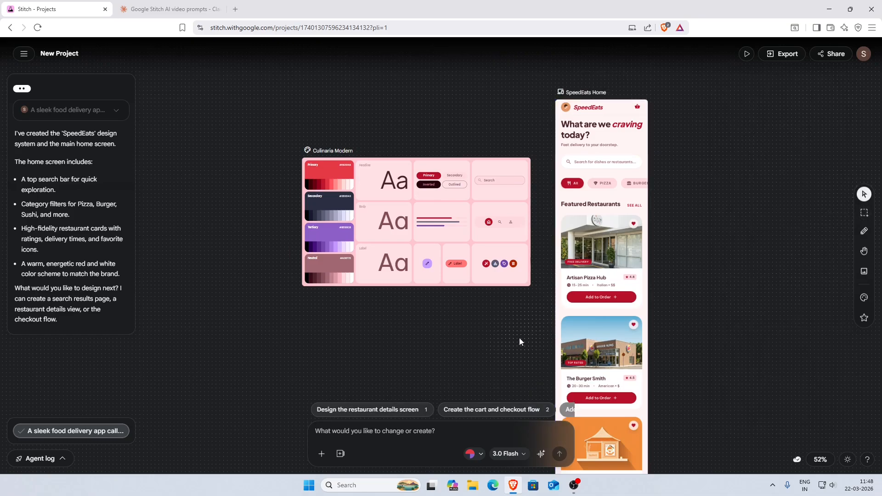
Generate the cart and checkout flow for SpeedEats from the suggested follow-up prompt.
scroll(508, 336, "down", 3)
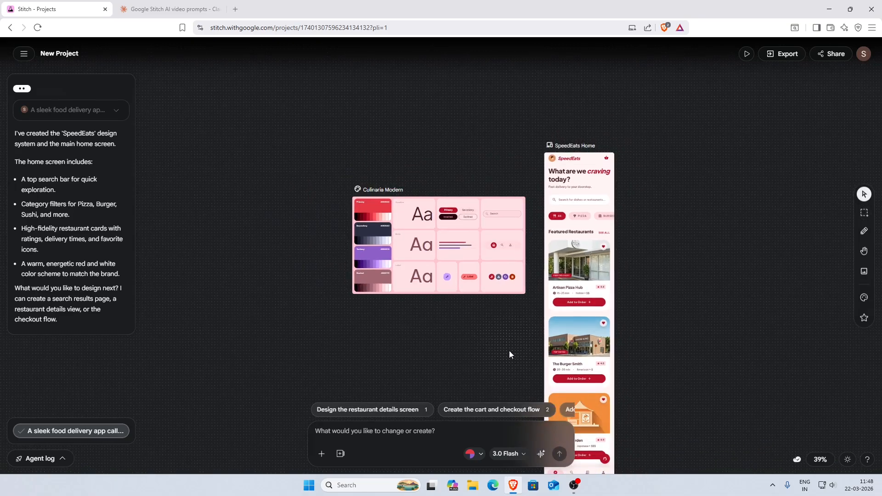
scroll(523, 349, "up", 5)
scroll(523, 349, "up", 2)
left_click(449, 254)
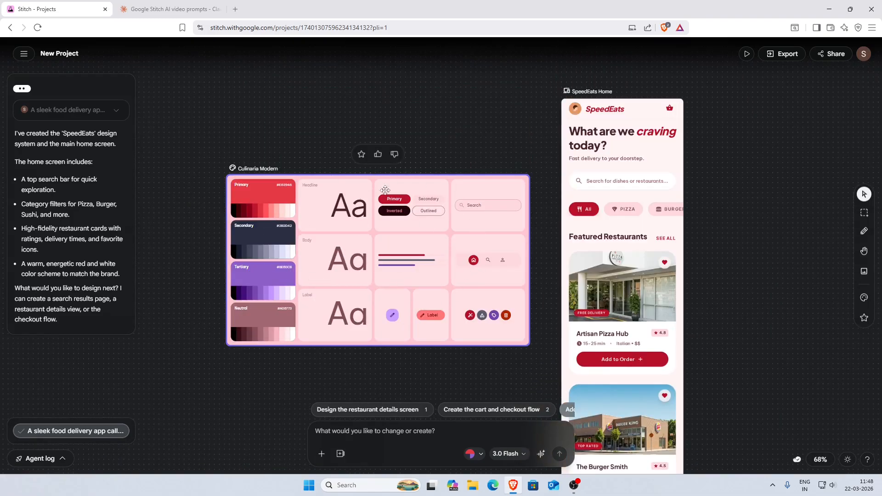
left_click(636, 312)
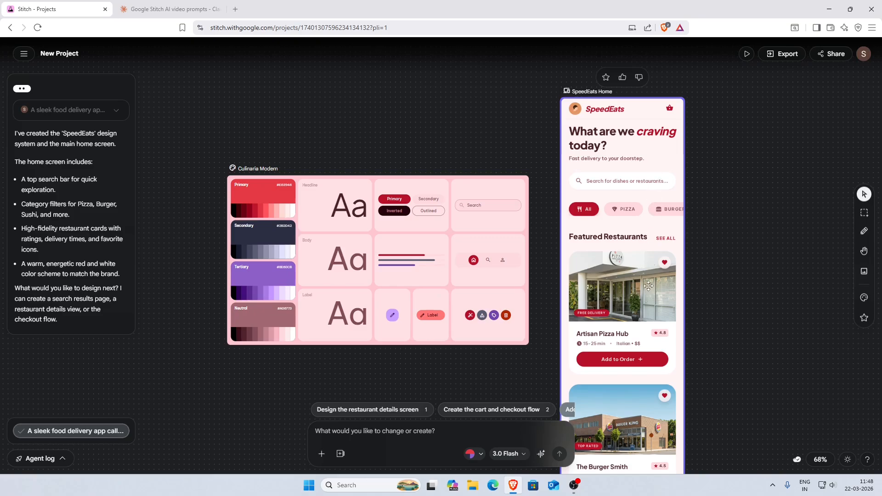
scroll(505, 354, "down", 2)
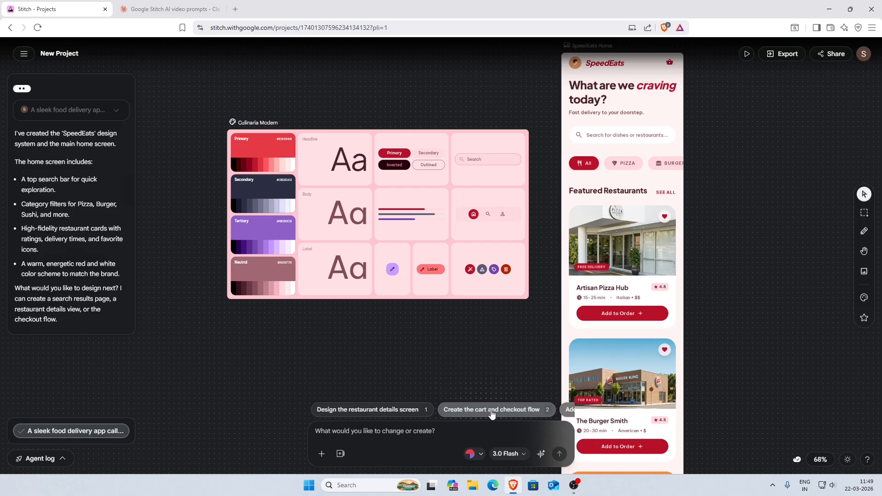
left_click(491, 413)
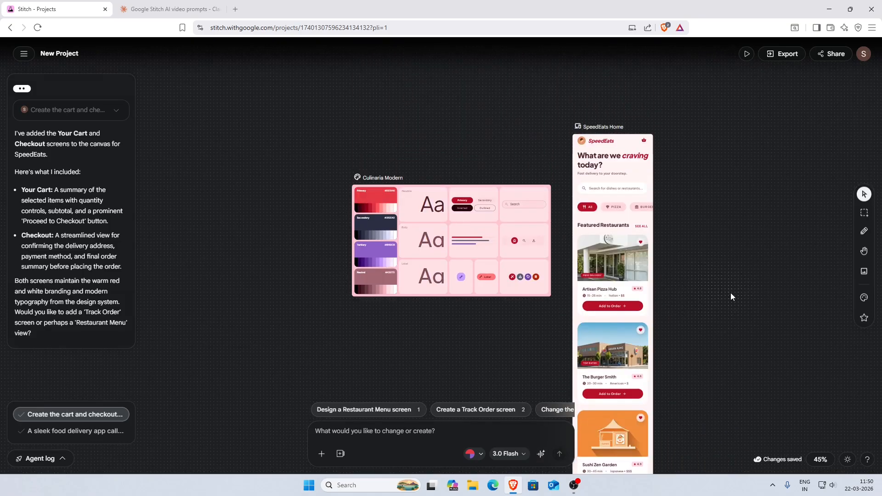
Shift the Checkout screen slightly right and up, and move the Your Cart screen up to align with it.
scroll(730, 293, "down", 8)
left_click(602, 227)
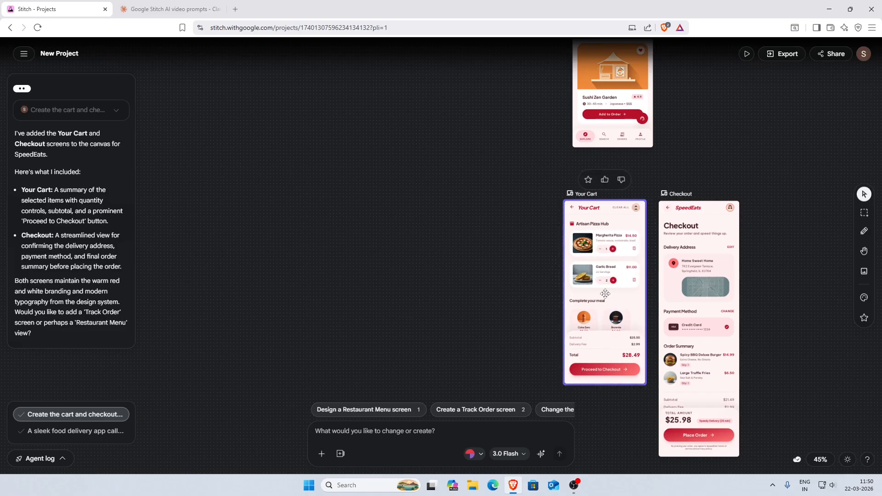
left_click(704, 288)
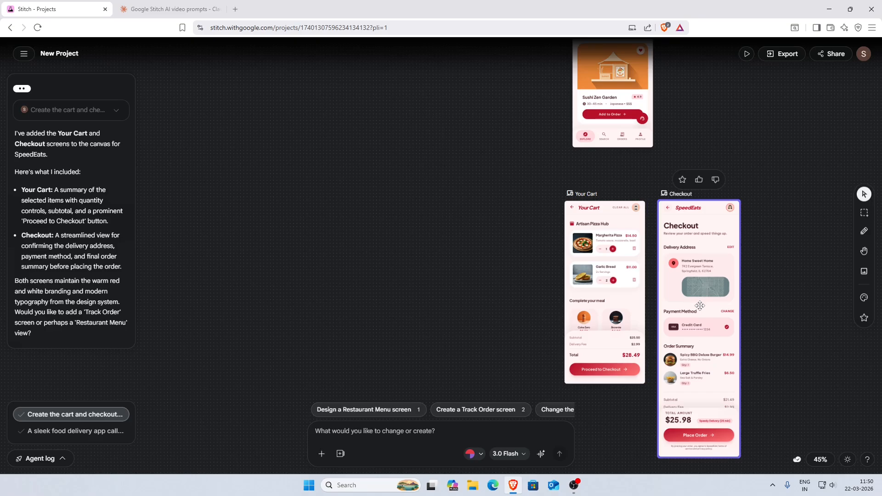
left_click_drag(700, 305, 712, 299)
left_click_drag(593, 355, 593, 348)
left_click(616, 421)
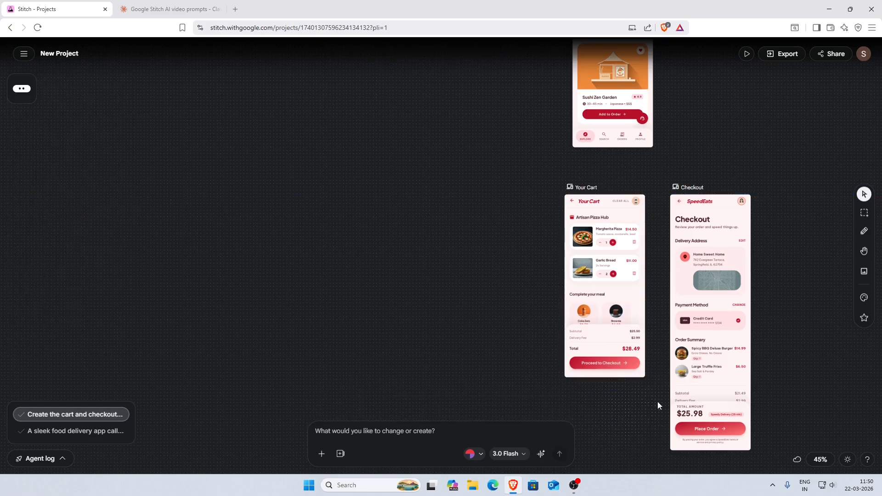
Review the SpeedEats design system and home screen, and check the project's export and share options.
scroll(511, 349, "up", 10)
scroll(511, 349, "down", 1)
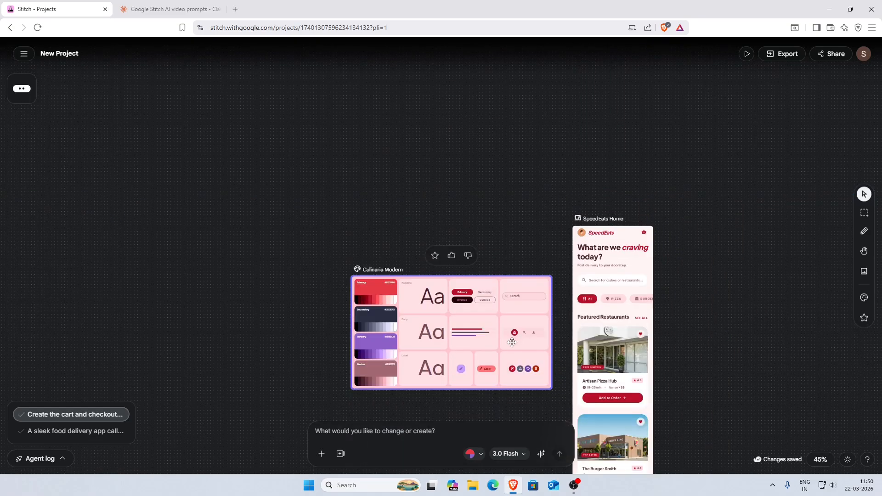
scroll(511, 350, "down", 3)
left_click(397, 434)
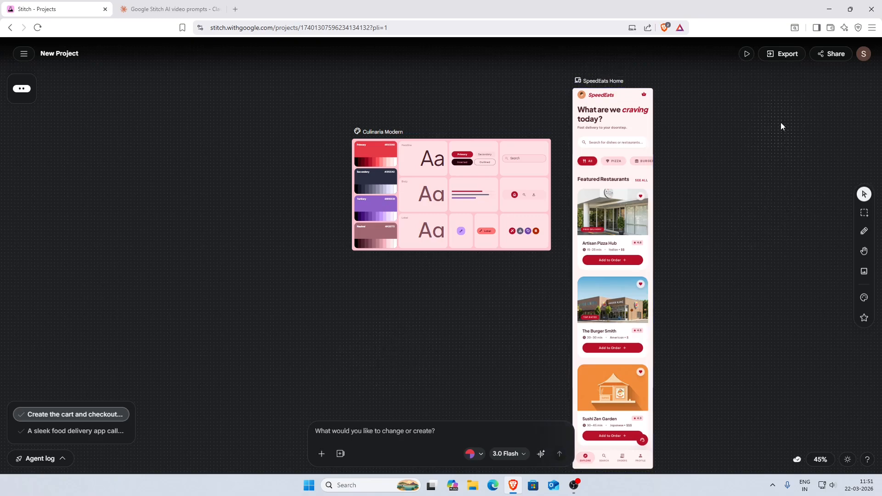
left_click(783, 55)
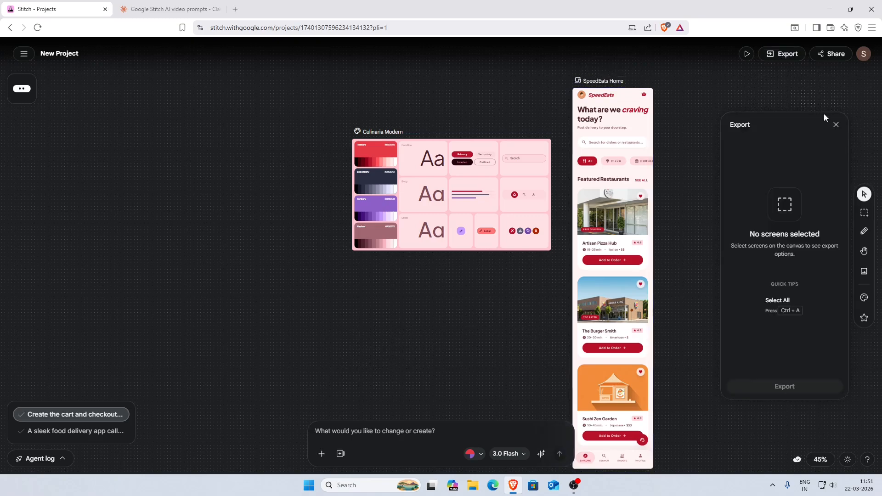
left_click(836, 125)
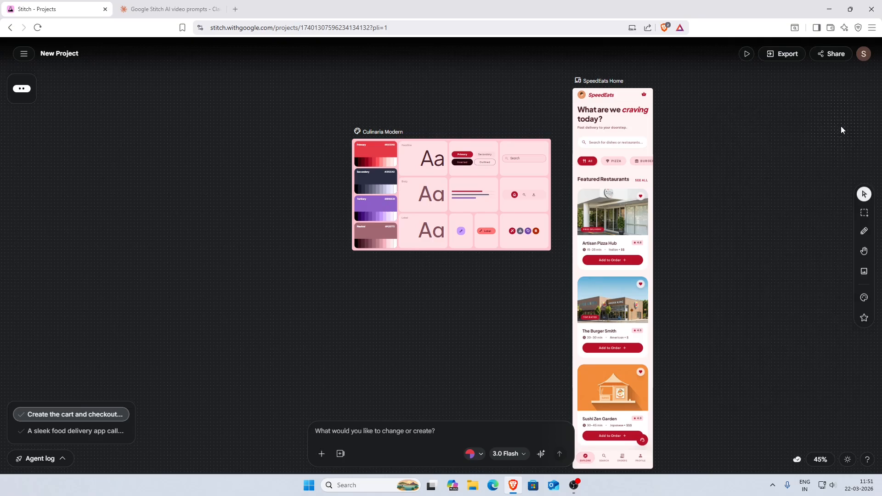
left_click(831, 54)
left_click(520, 191)
From all projects, generate a Web design with 3 Flash: a premium sneaker brand's e-commerce product page, large image gallery left, product information right.
left_click(61, 75)
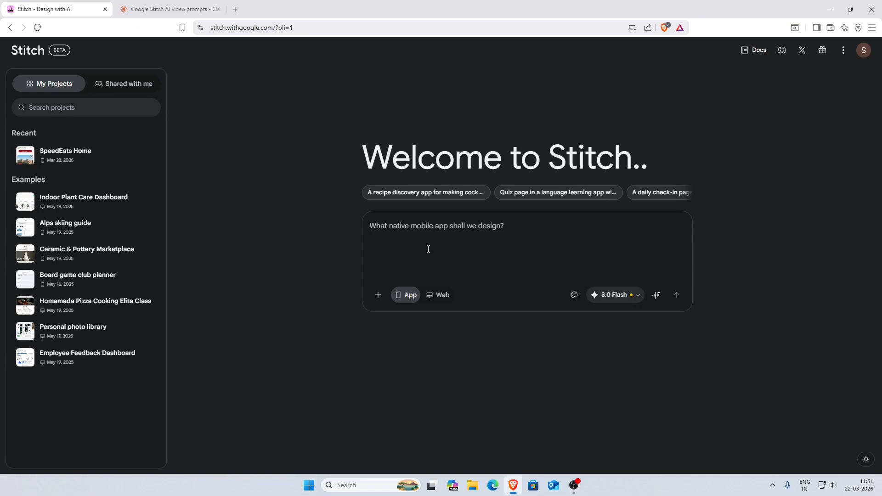
left_click(434, 297)
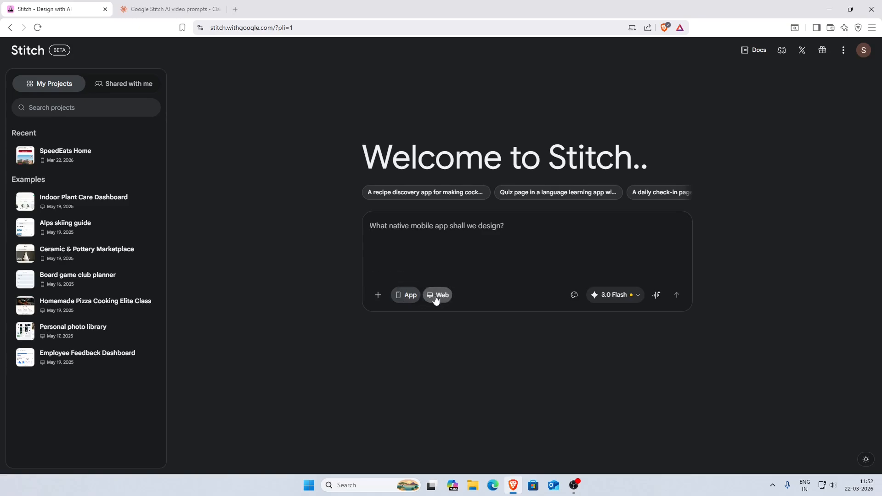
left_click(619, 299)
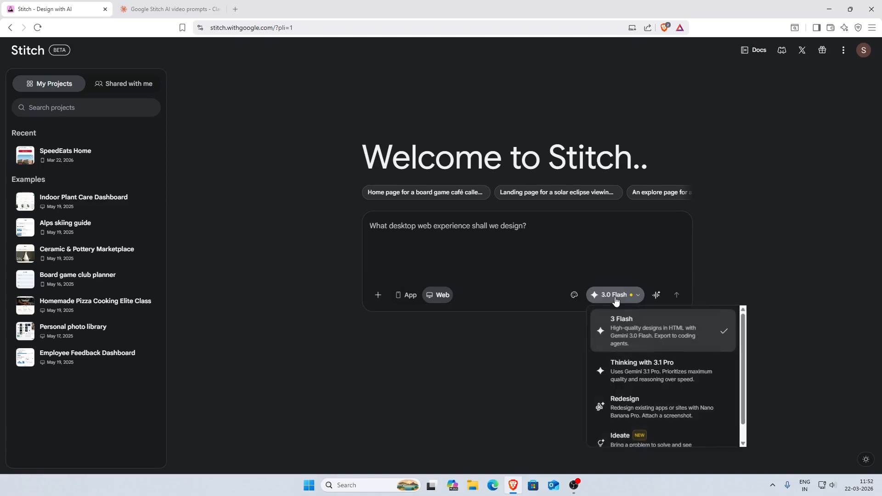
left_click(651, 335)
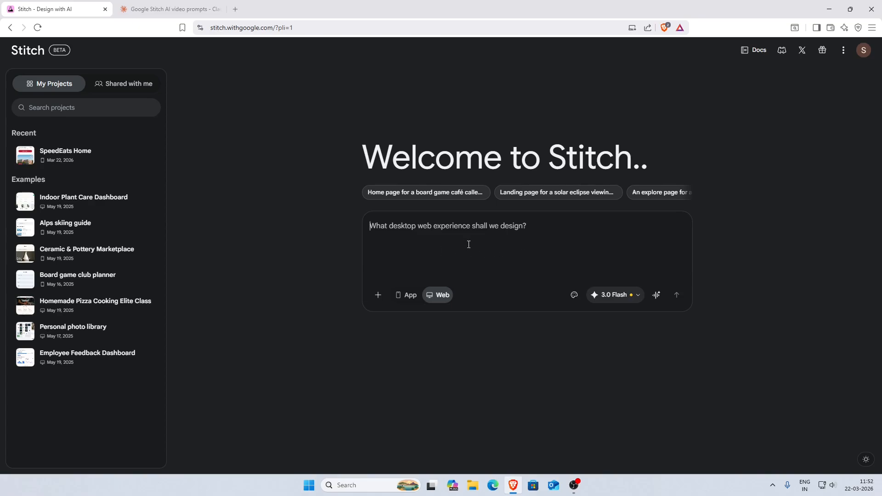
type("An e-commerce product page for a premium sneaker brand. Left side: large product image gallery. Right side: product name, price, size selector, color swatches, an 'Add to Cart' button, and a review summary. Minimalist black and white")
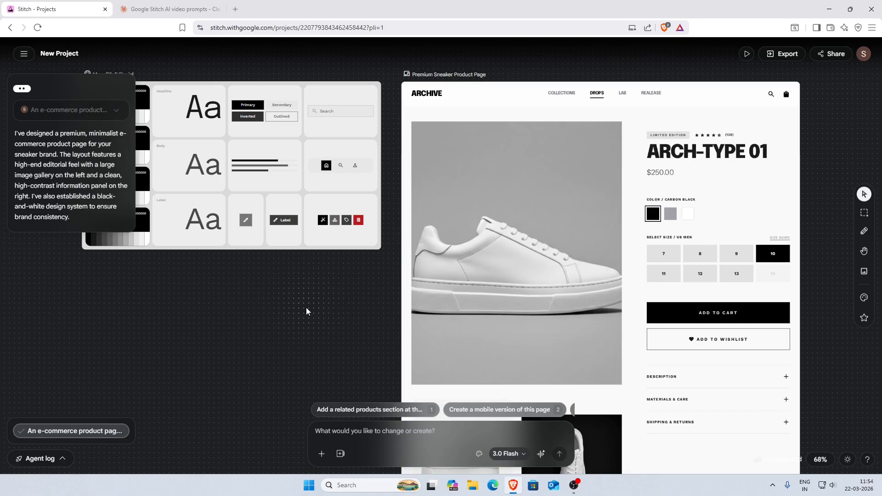
Examine the generated sneaker design system and the full product page from header to footer.
left_click(255, 174)
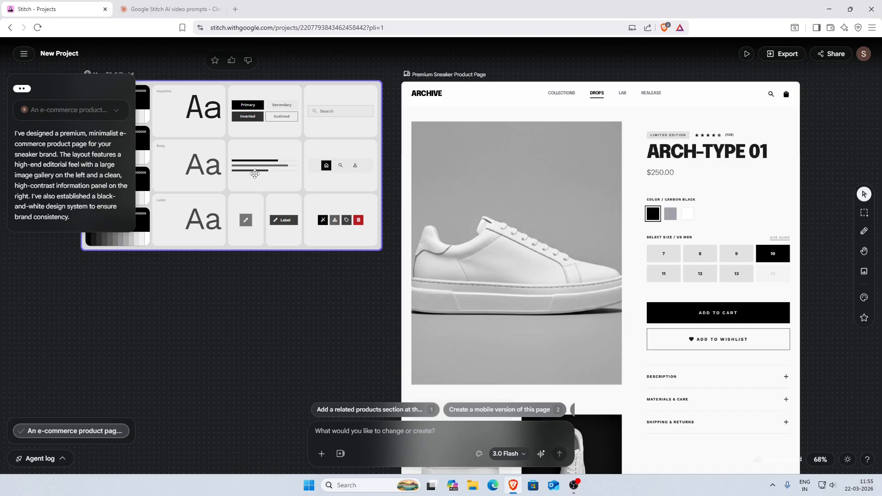
left_click(459, 258)
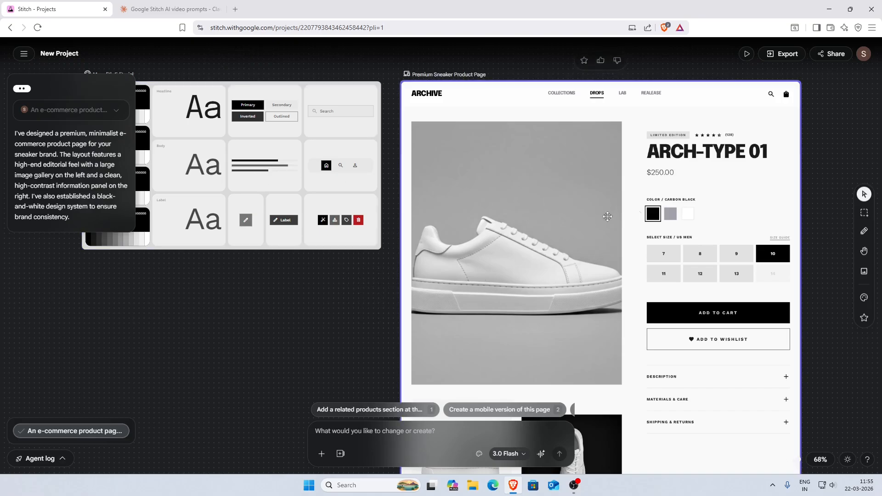
scroll(676, 215, "down", 10)
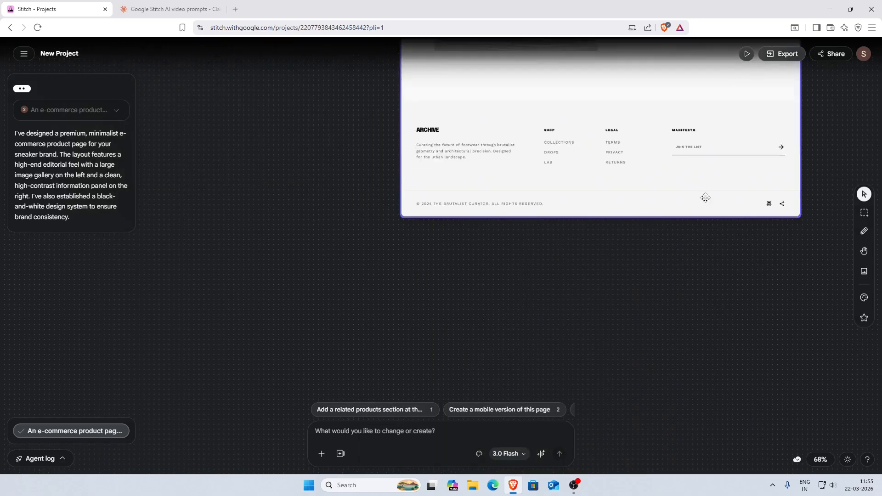
scroll(705, 198, "up", 8)
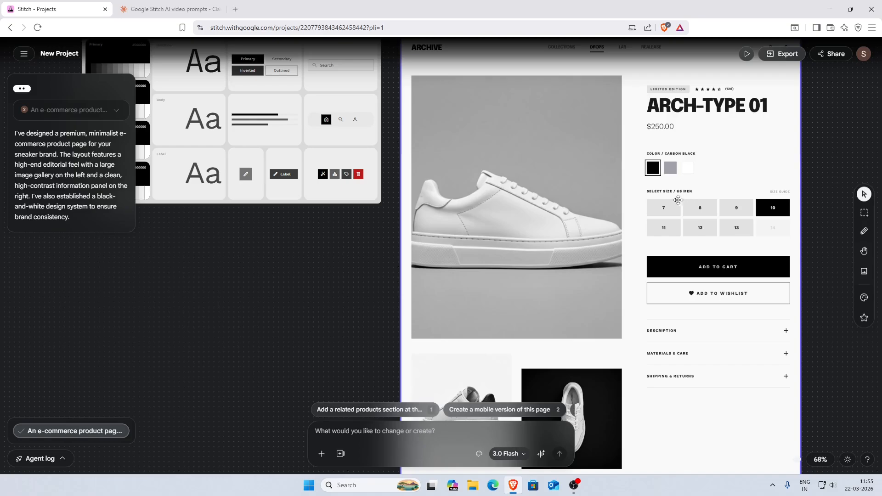
scroll(630, 202, "down", 8)
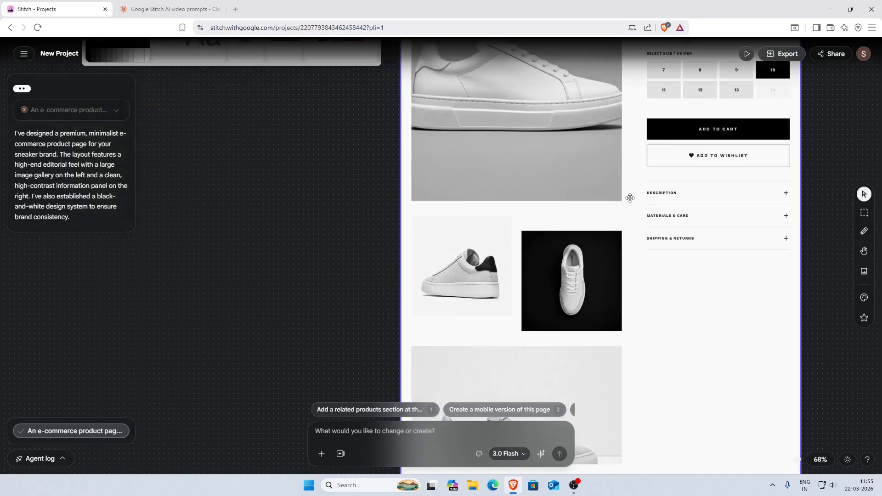
scroll(630, 202, "up", 8)
scroll(630, 202, "up", 3)
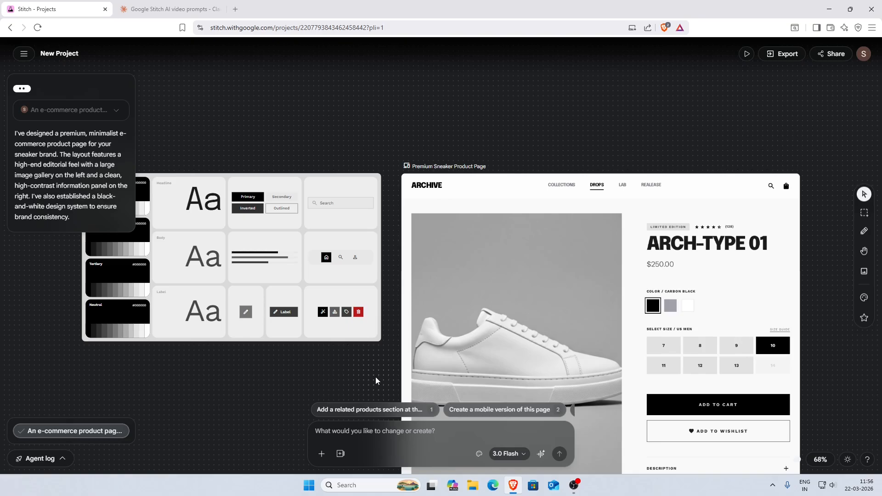
scroll(376, 375, "down", 2)
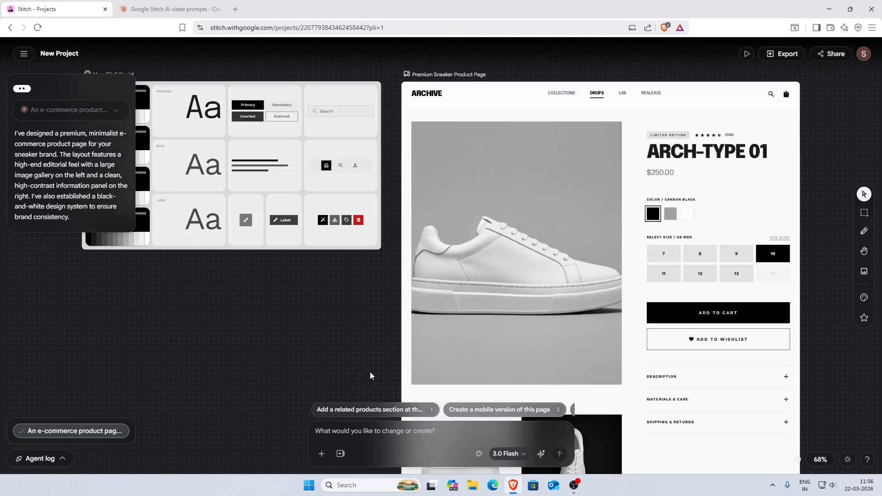
scroll(370, 371, "up", 3)
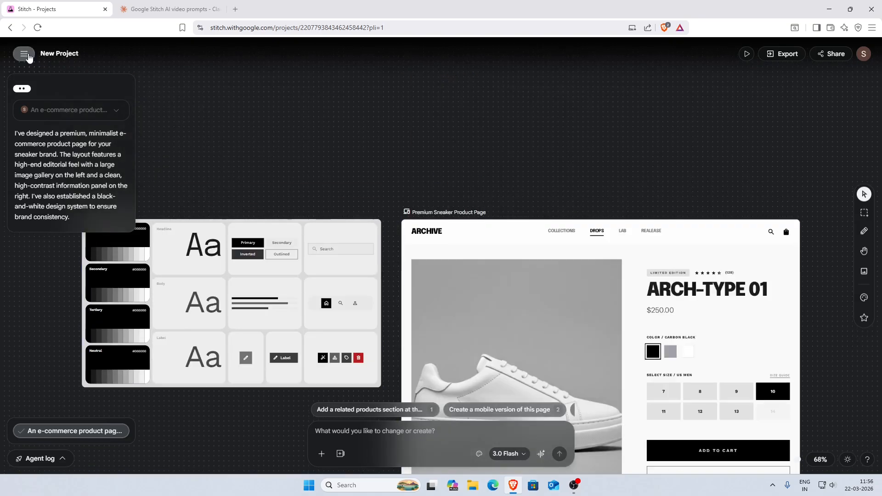
Return to all projects and set the new design's type to App.
left_click(24, 53)
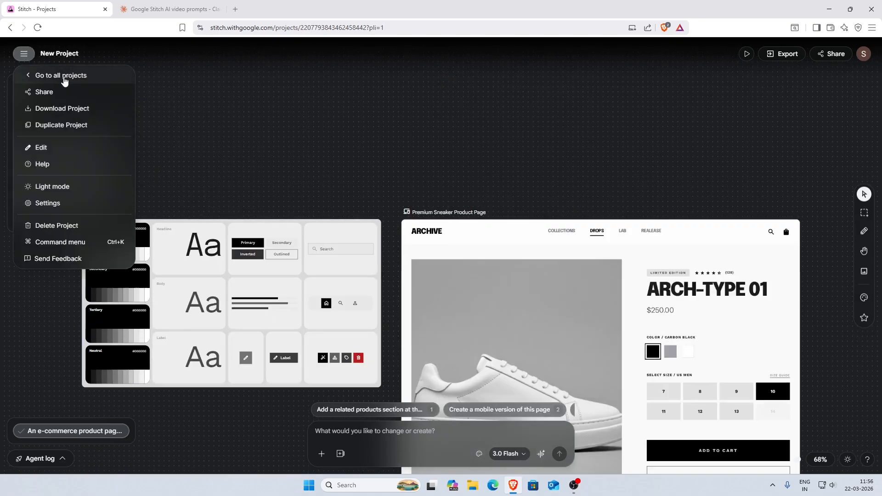
left_click(64, 78)
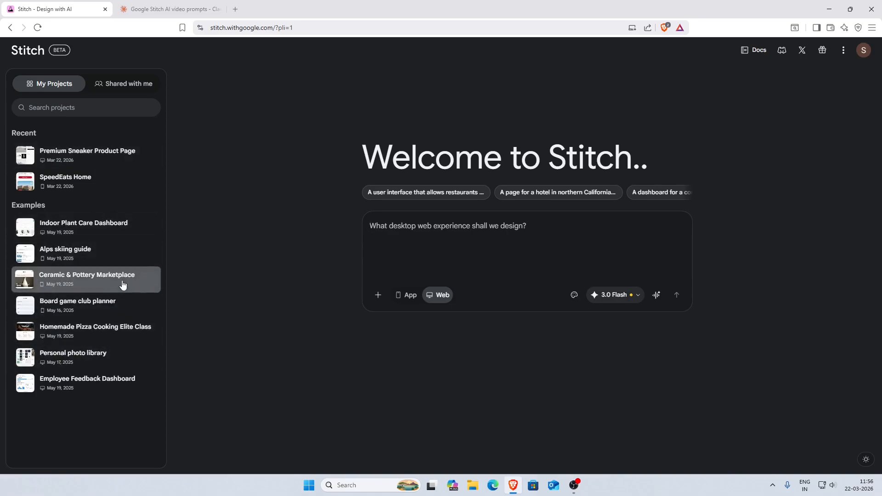
left_click(405, 295)
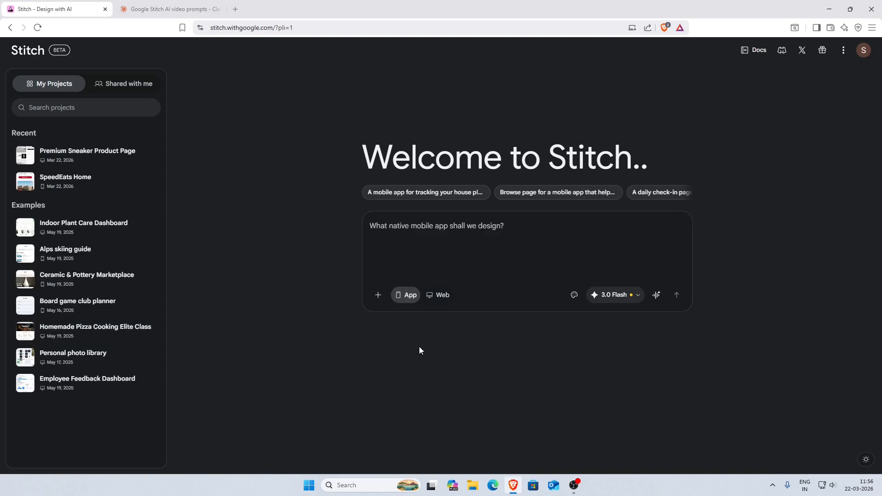